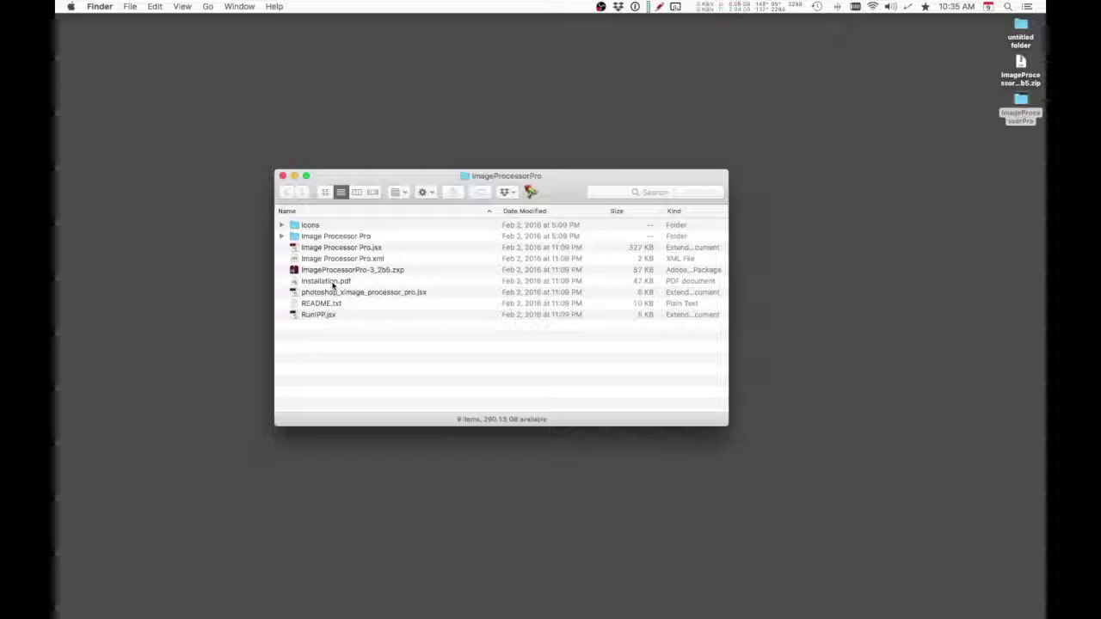
Open Installation.pdf from the ImageProcessorPro folder in Preview.
{"action": "double_click", "coordinate": [331, 284]}
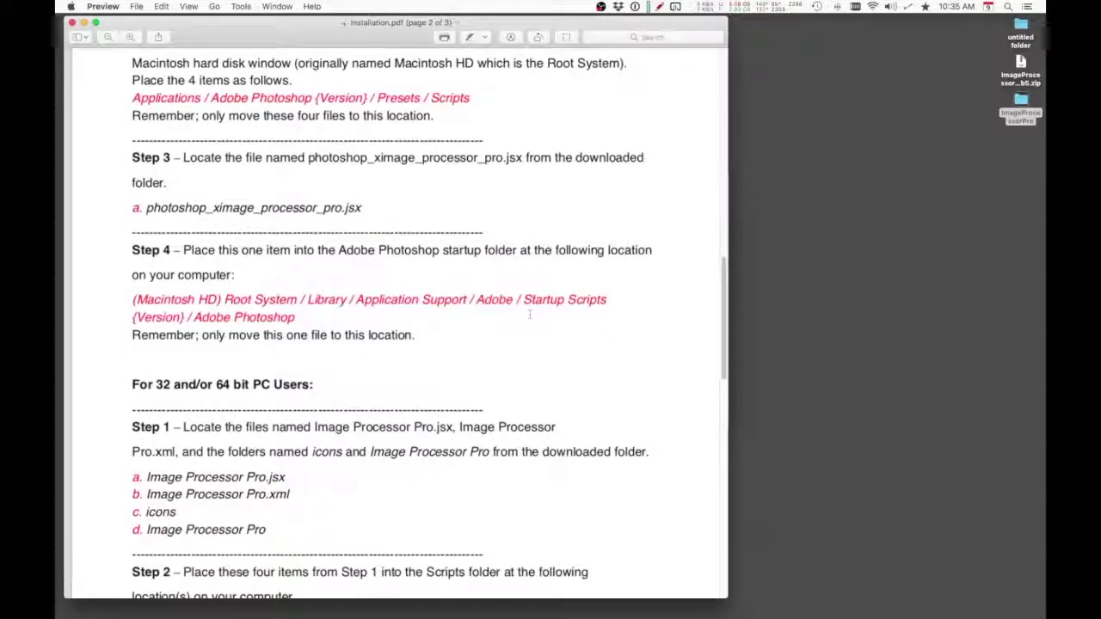
Scroll Installation.pdf to page 2's Macintosh steps listing the four Presets/Scripts items.
{"action": "scroll", "coordinate": [529, 314], "scroll_direction": "up", "scroll_amount": 10}
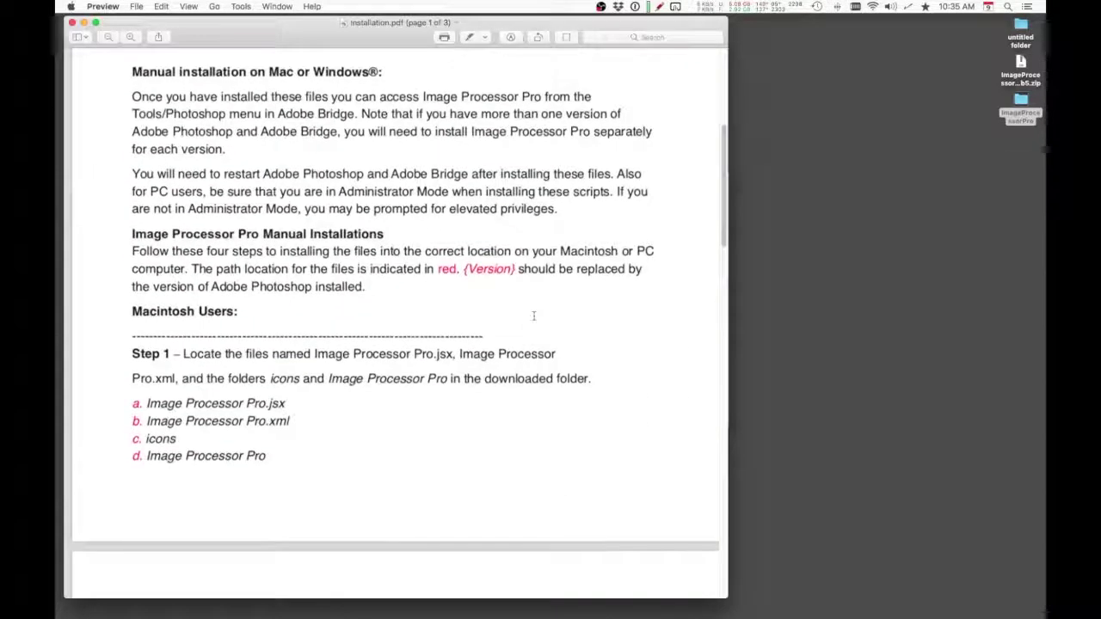
{"action": "scroll", "coordinate": [533, 316], "scroll_direction": "down", "scroll_amount": 6}
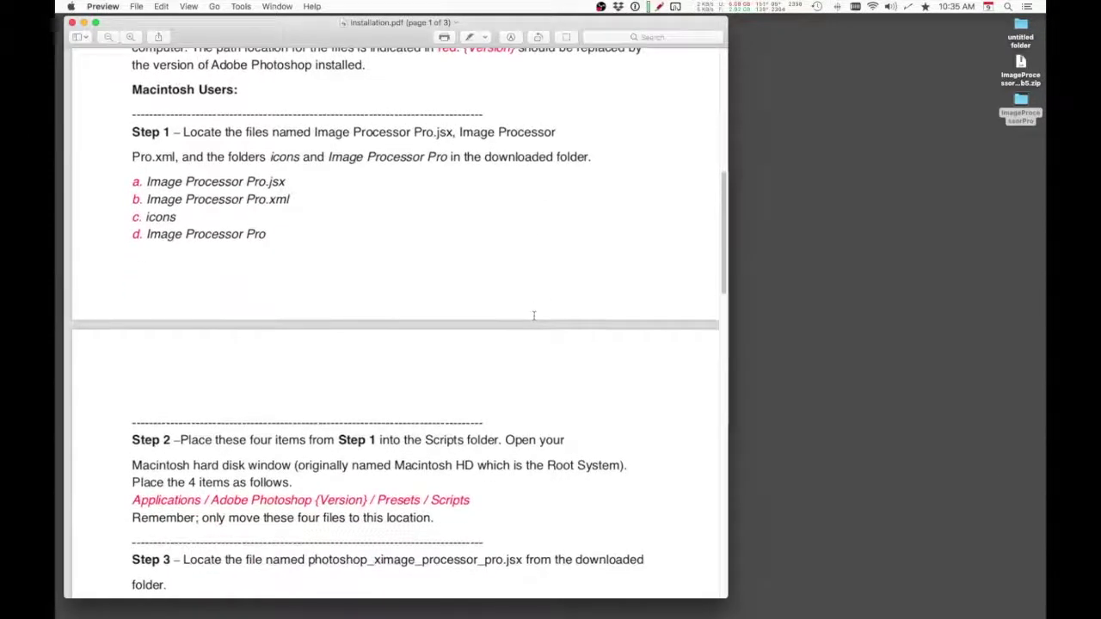
{"action": "scroll", "coordinate": [533, 315], "scroll_direction": "down", "scroll_amount": 2}
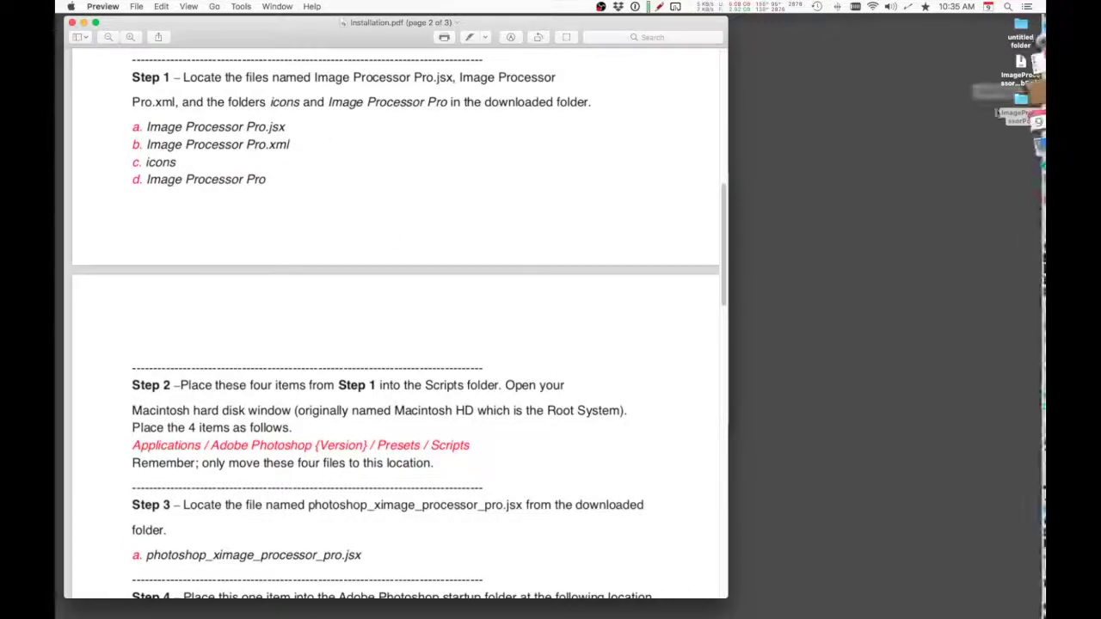
Open the ImageProcessorPro folder, move its window right, and bring the Preview guide forward.
{"action": "double_click", "coordinate": [1021, 101]}
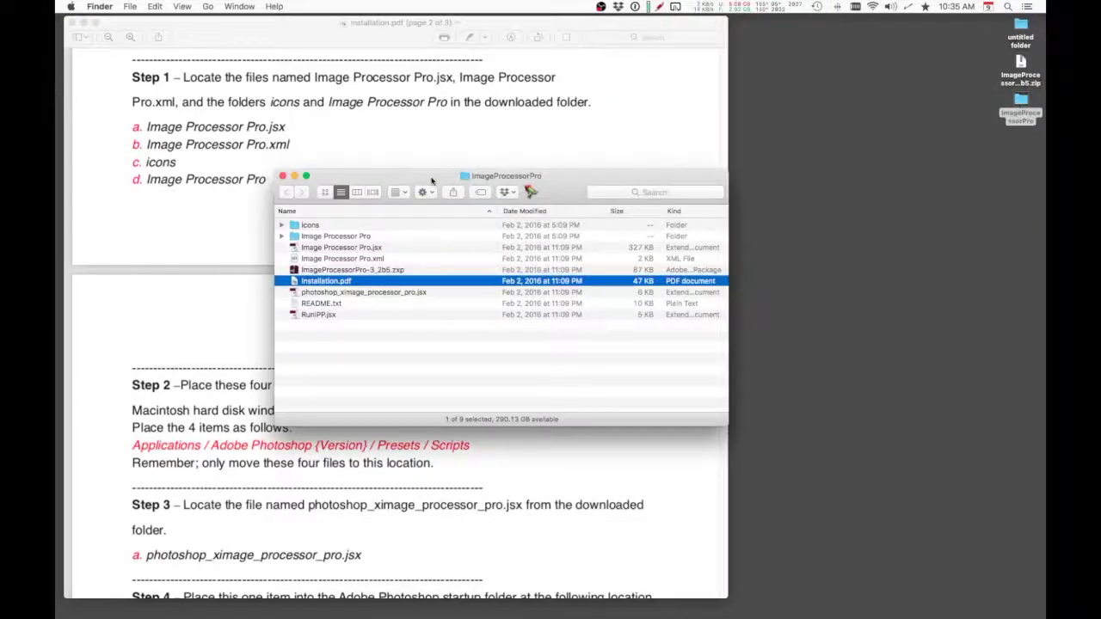
{"action": "left_click_drag", "start_coordinate": [432, 180], "coordinate": [743, 144]}
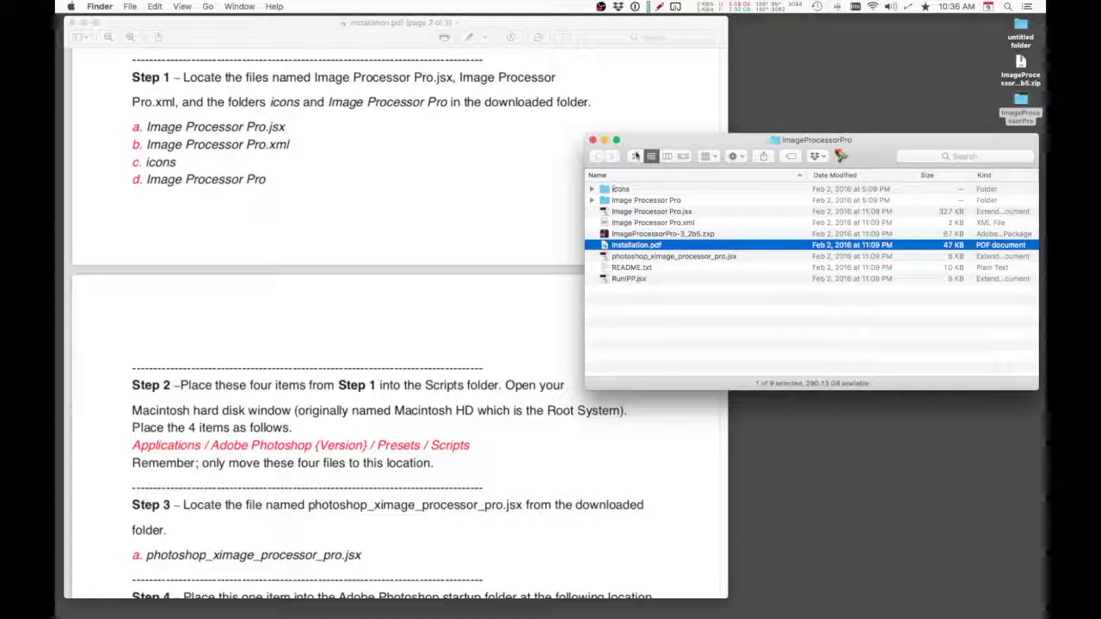
{"action": "left_click", "coordinate": [545, 177]}
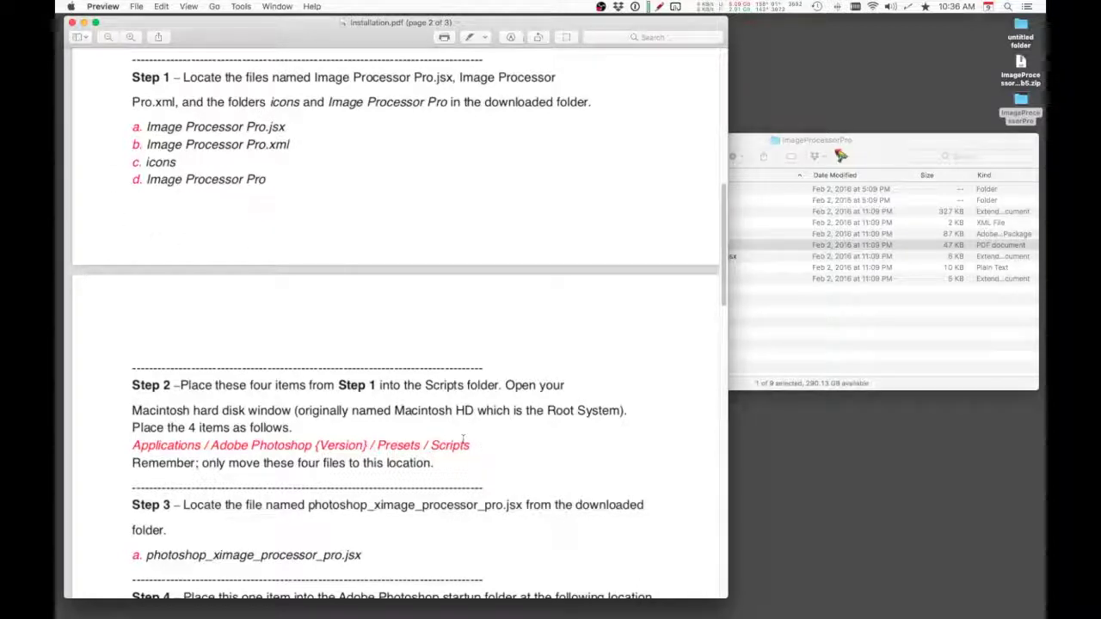
Read Steps 2–4 on script and startup-script locations, then minimize the guide.
{"action": "scroll", "coordinate": [468, 426], "scroll_direction": "down", "scroll_amount": 5}
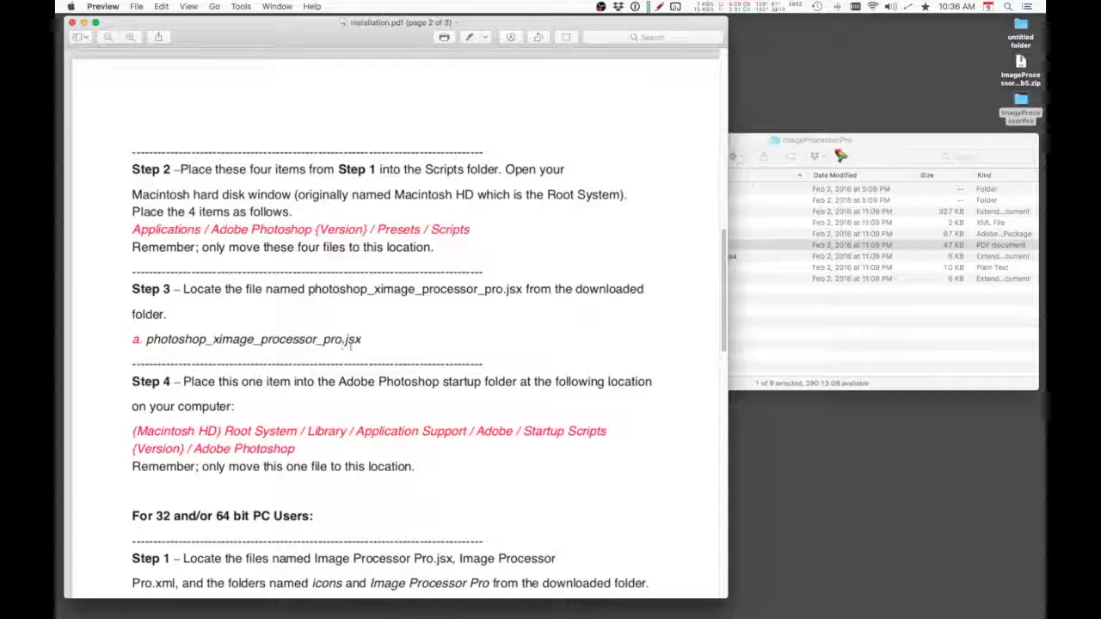
{"action": "left_click", "coordinate": [757, 246]}
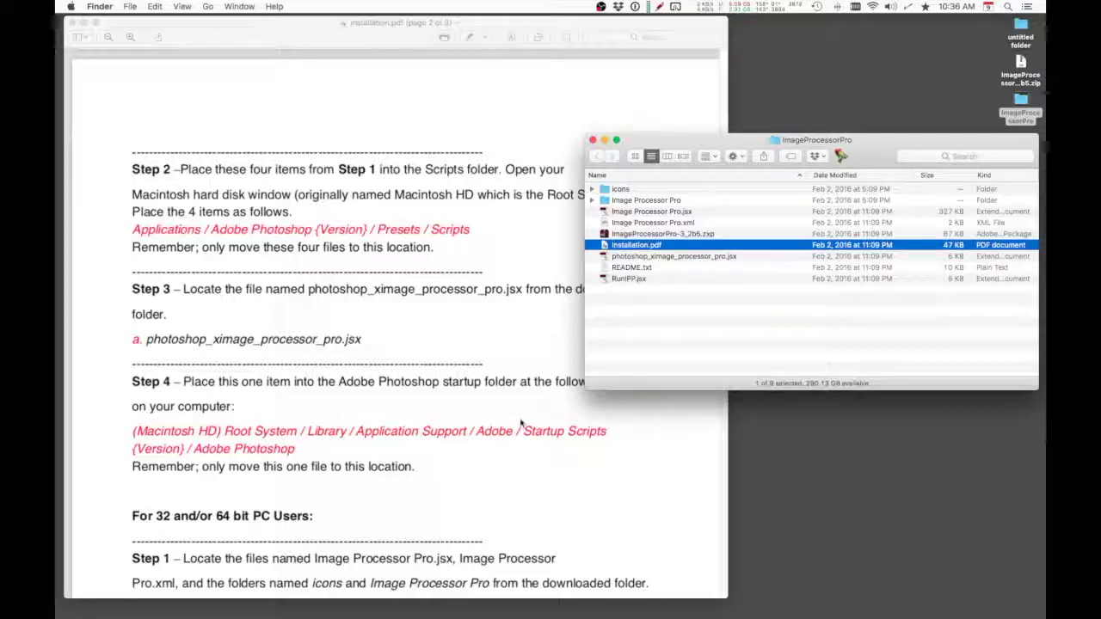
{"action": "left_click", "coordinate": [381, 459]}
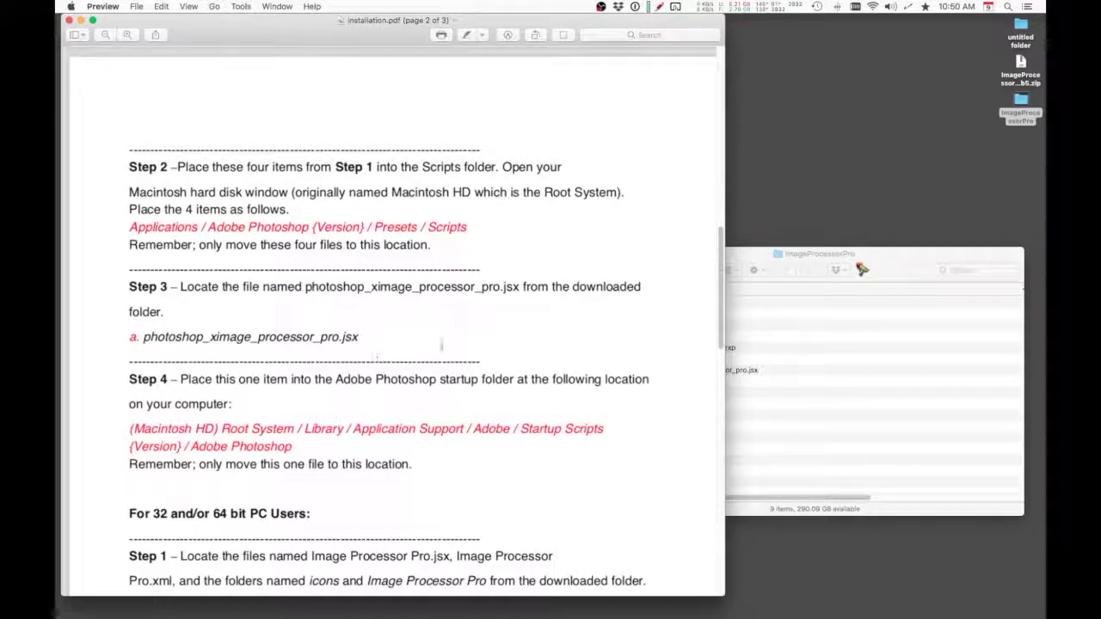
{"action": "left_click", "coordinate": [81, 20]}
Raise and nudge up the ImageProcessorPro Finder window, then switch to Adobe Bridge.
{"action": "left_click", "coordinate": [745, 258]}
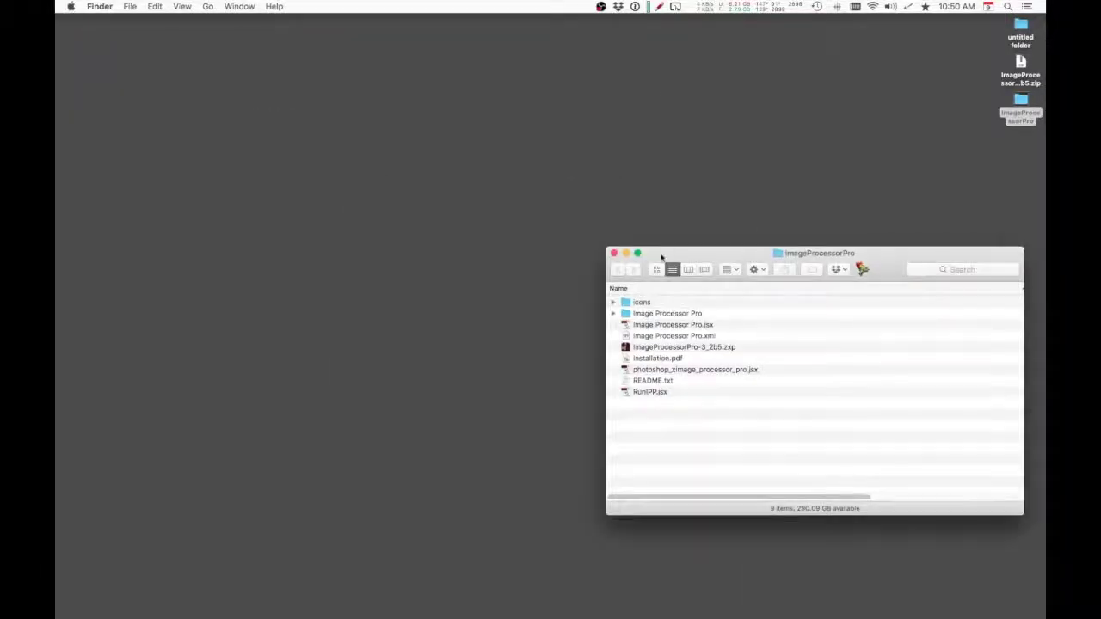
{"action": "left_click_drag", "start_coordinate": [668, 254], "coordinate": [674, 200]}
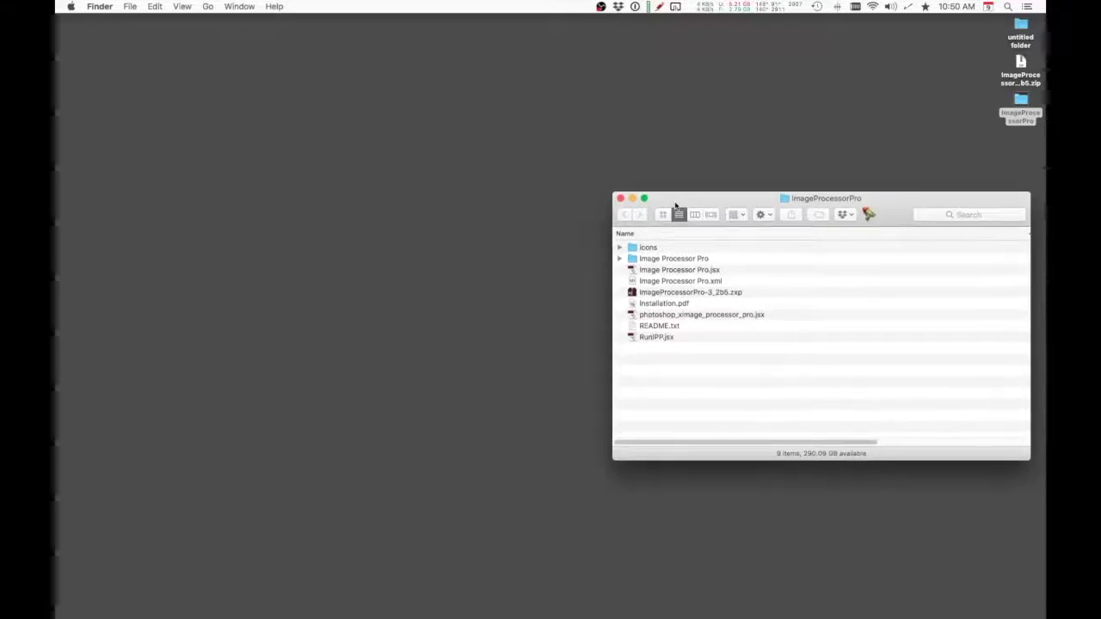
{"action": "mouse_move", "coordinate": [1004, 592]}
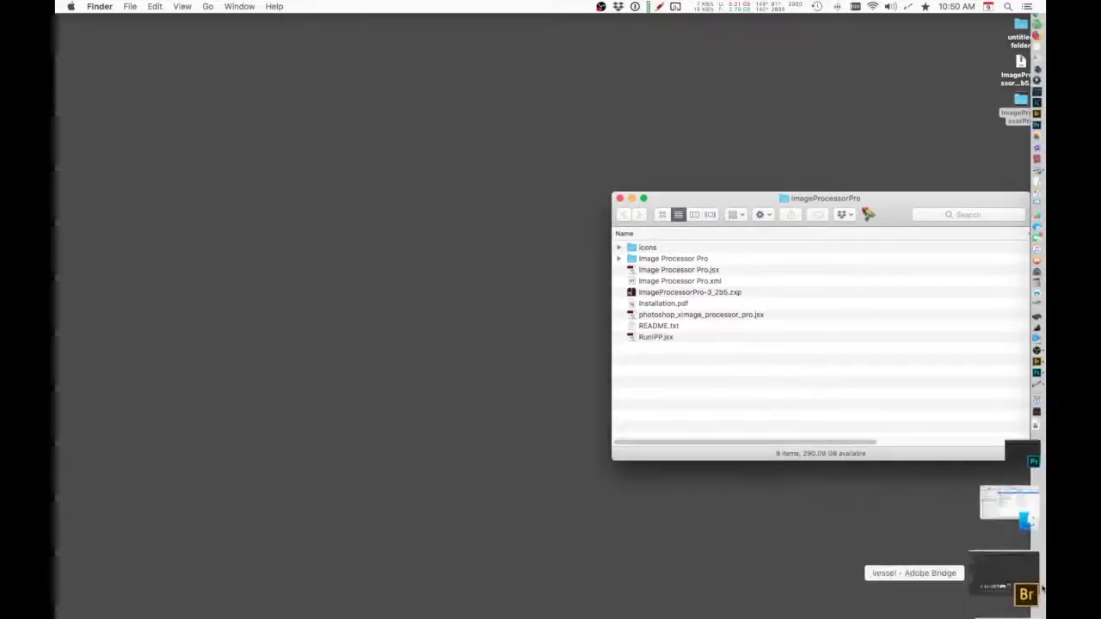
{"action": "left_click", "coordinate": [1032, 593]}
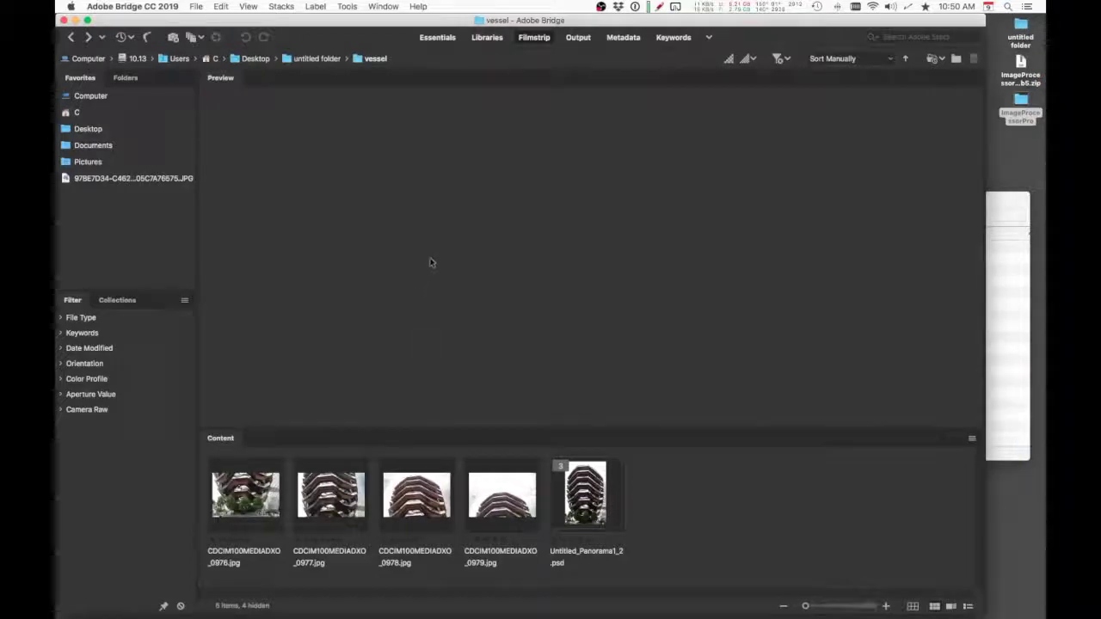
Open Bridge Preferences at Startup Scripts and reveal the startup scripts folder.
{"action": "left_click", "coordinate": [138, 7]}
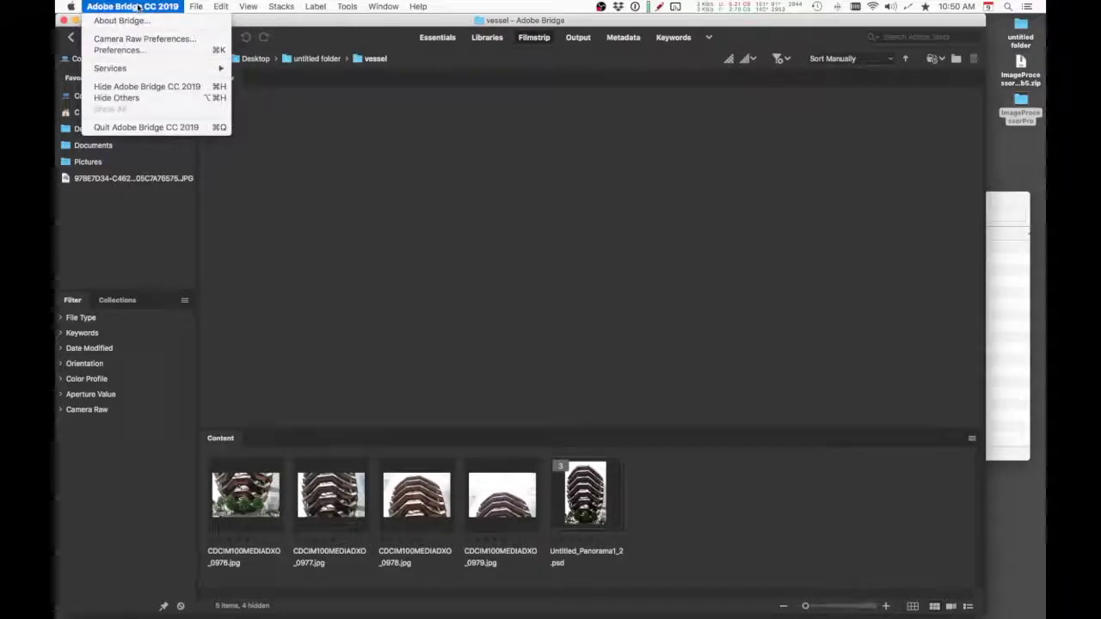
{"action": "left_click", "coordinate": [135, 52]}
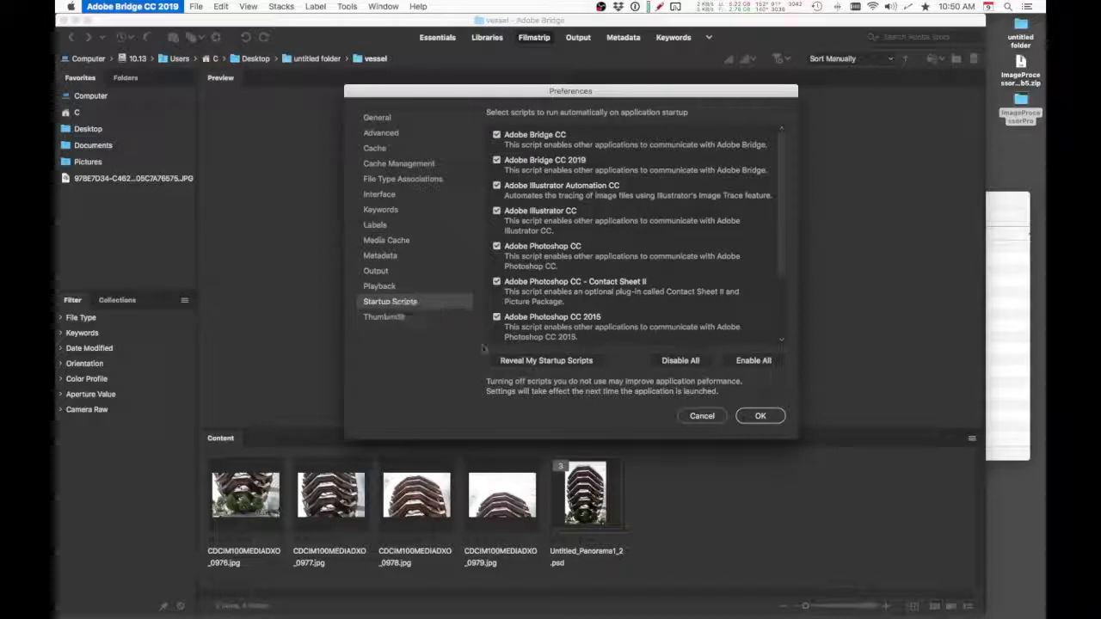
{"action": "left_click", "coordinate": [544, 361]}
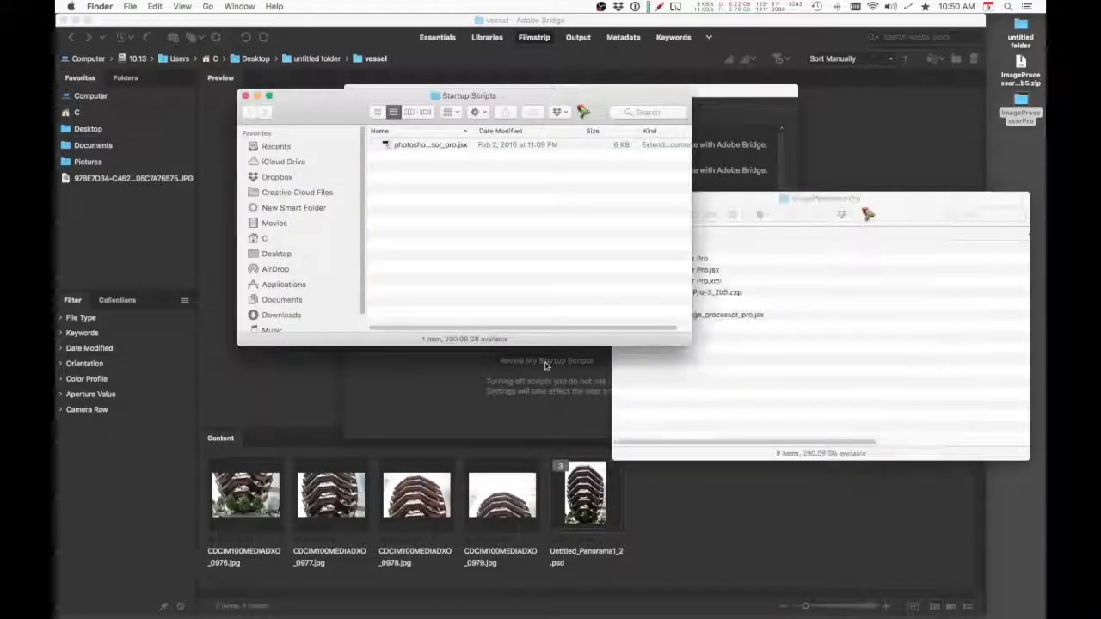
Close the ImageProcessorPro and Startup Scripts Finder windows and return to Preferences.
{"action": "left_click", "coordinate": [853, 298]}
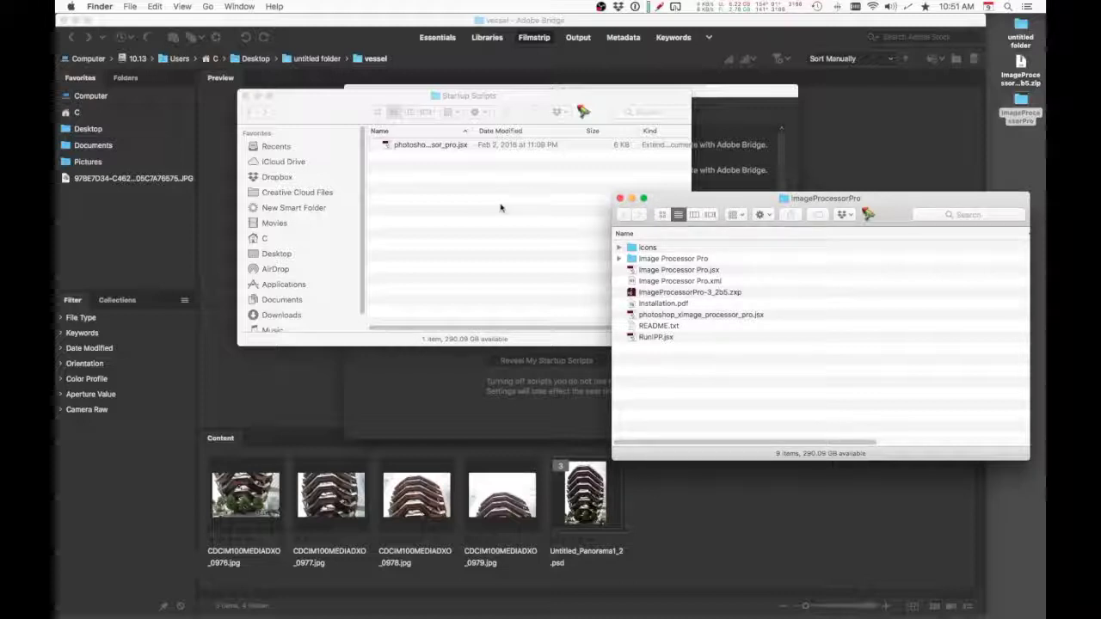
{"action": "left_click", "coordinate": [621, 202]}
{"action": "left_click", "coordinate": [465, 95], "text": "super"}
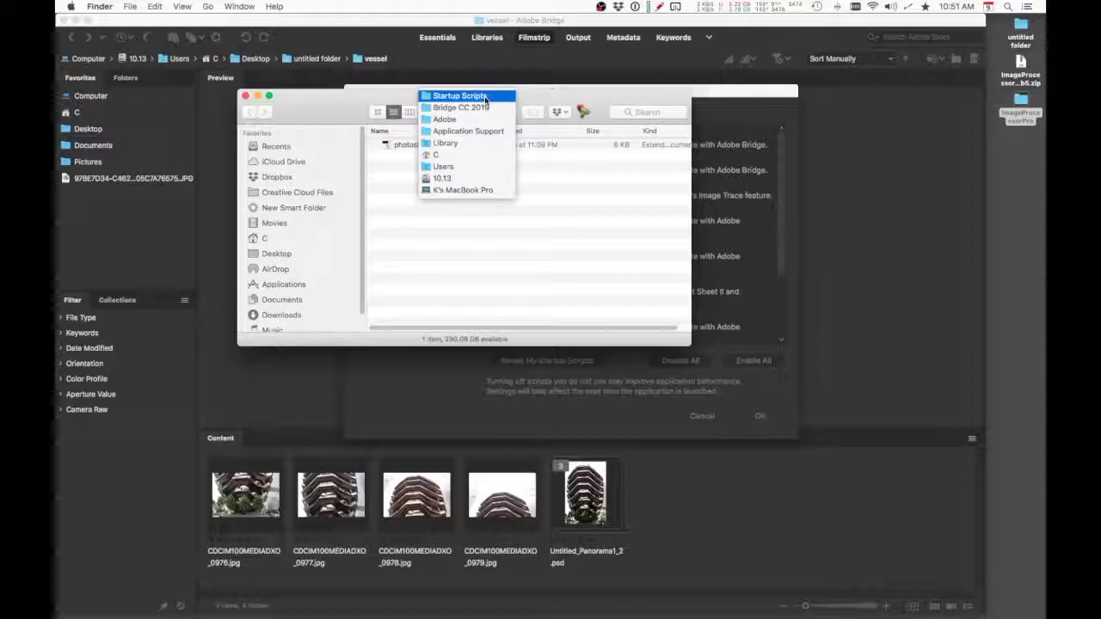
{"action": "left_click", "coordinate": [484, 97]}
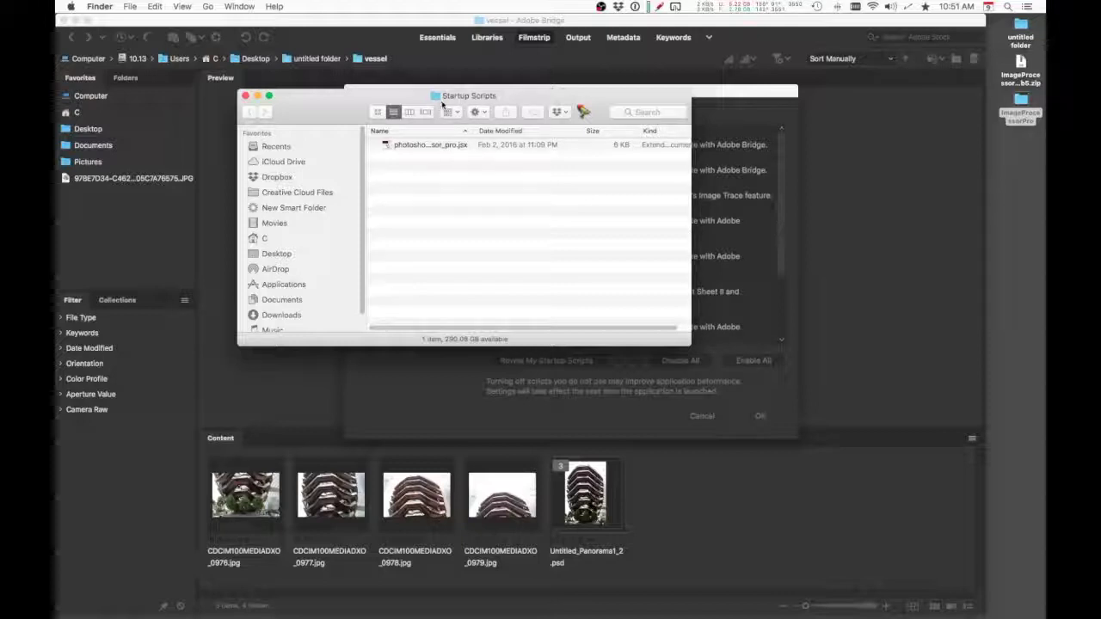
{"action": "left_click", "coordinate": [470, 98], "text": "super"}
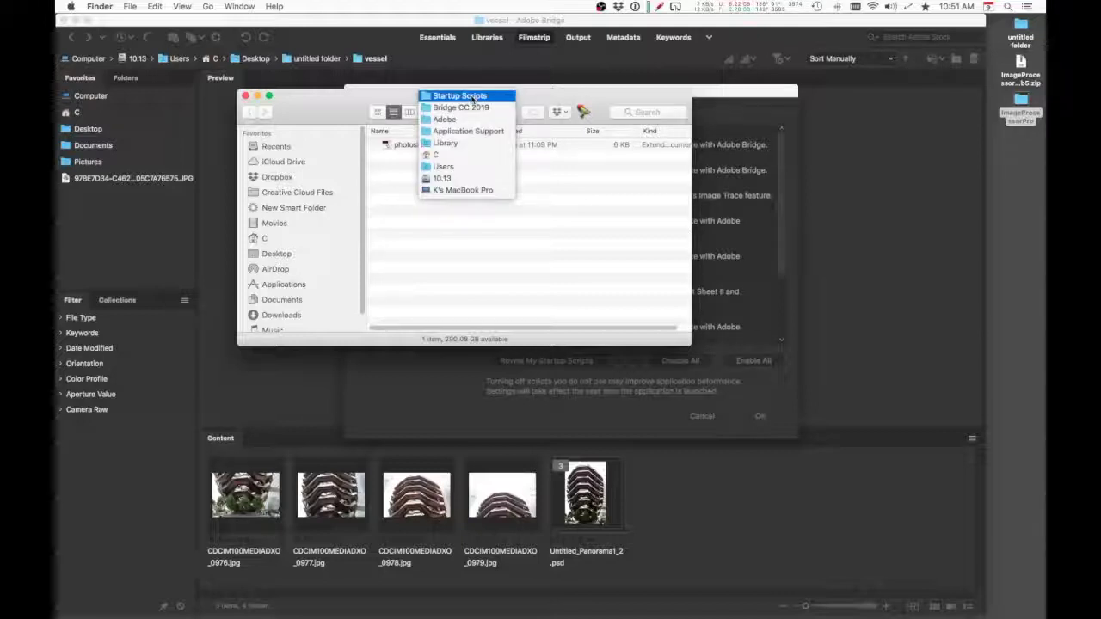
{"action": "left_click", "coordinate": [504, 263]}
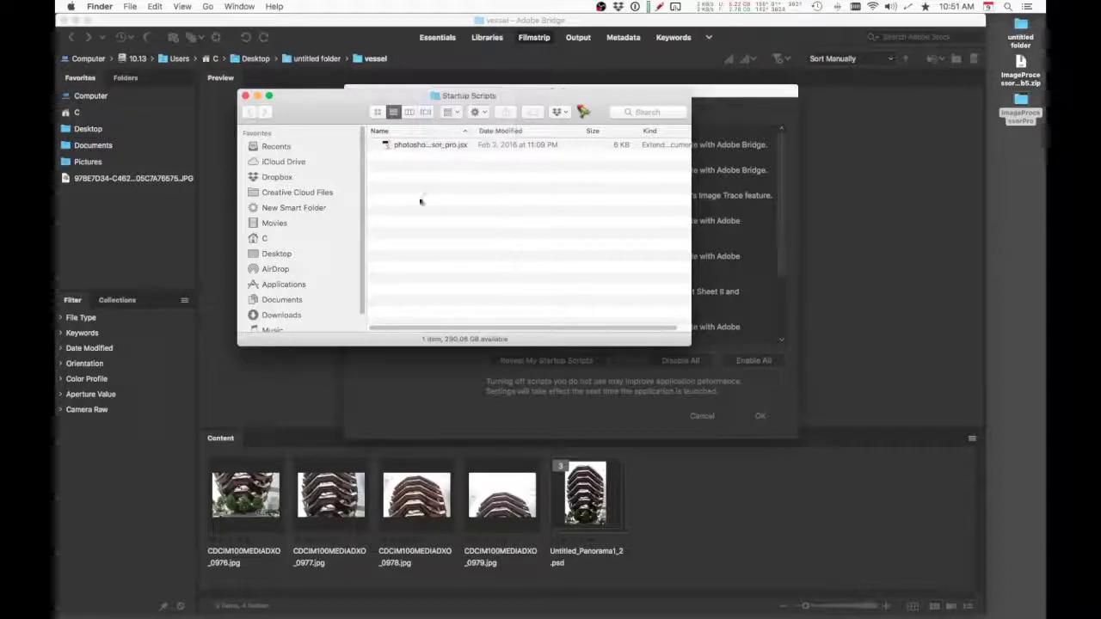
{"action": "left_click", "coordinate": [245, 96]}
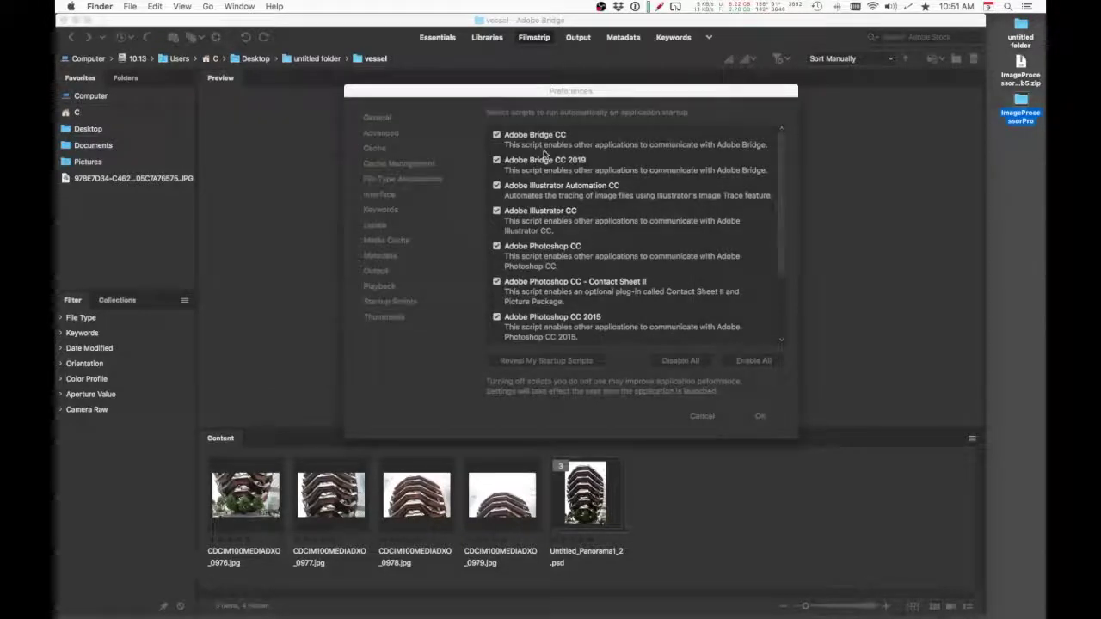
{"action": "left_click", "coordinate": [760, 420]}
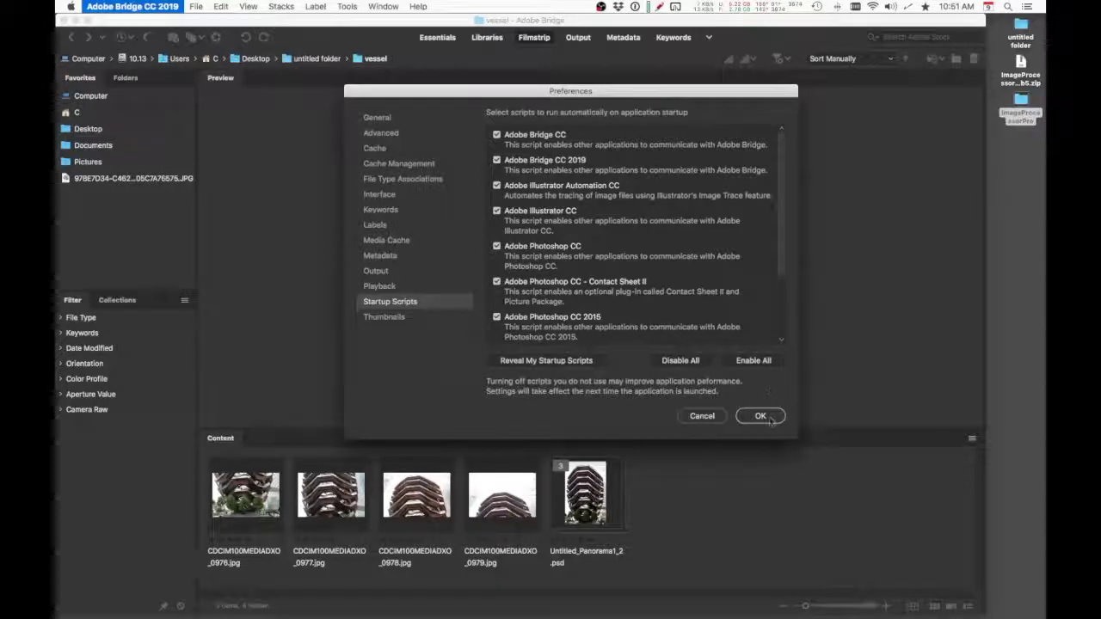
Confirm Preferences with OK and select the 0976, 0977 and 0978 vessel JPEGs.
{"action": "left_click", "coordinate": [761, 416]}
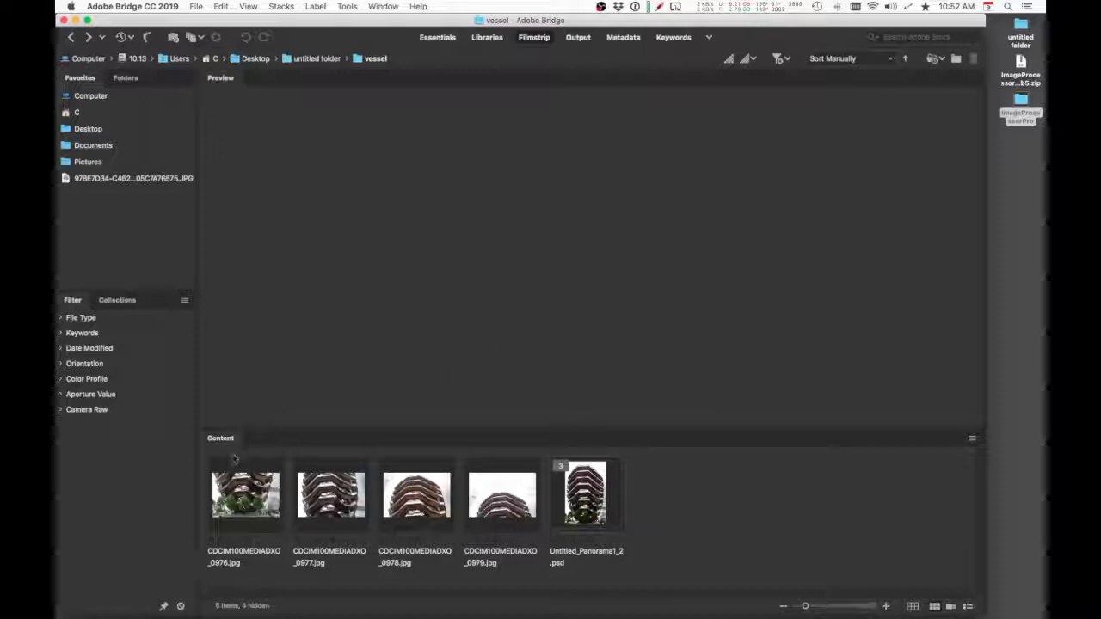
{"action": "left_click", "coordinate": [245, 497]}
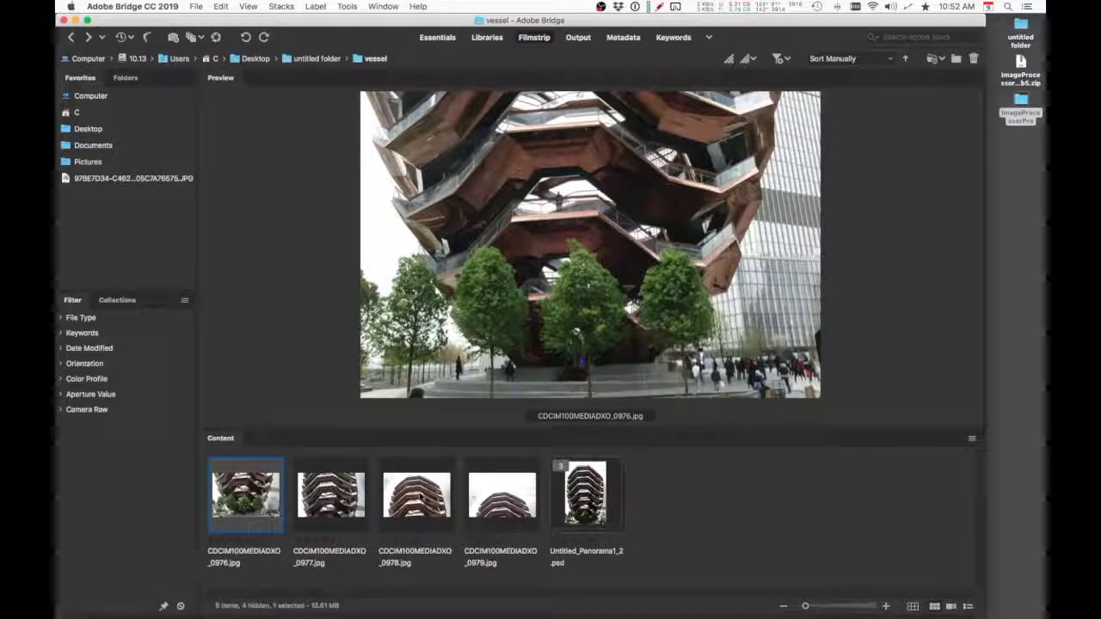
{"action": "left_click", "coordinate": [416, 496], "text": "shift"}
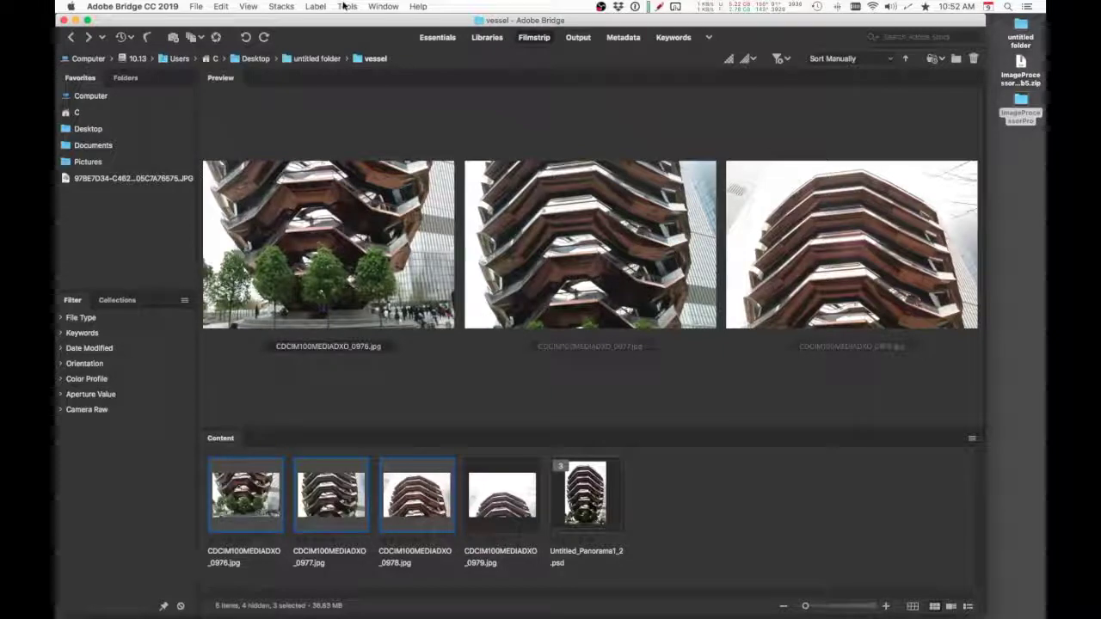
{"action": "left_click", "coordinate": [344, 6]}
Run Tools > Photoshop > Image Processor Pro on the three selected JPEGs.
{"action": "mouse_move", "coordinate": [368, 107]}
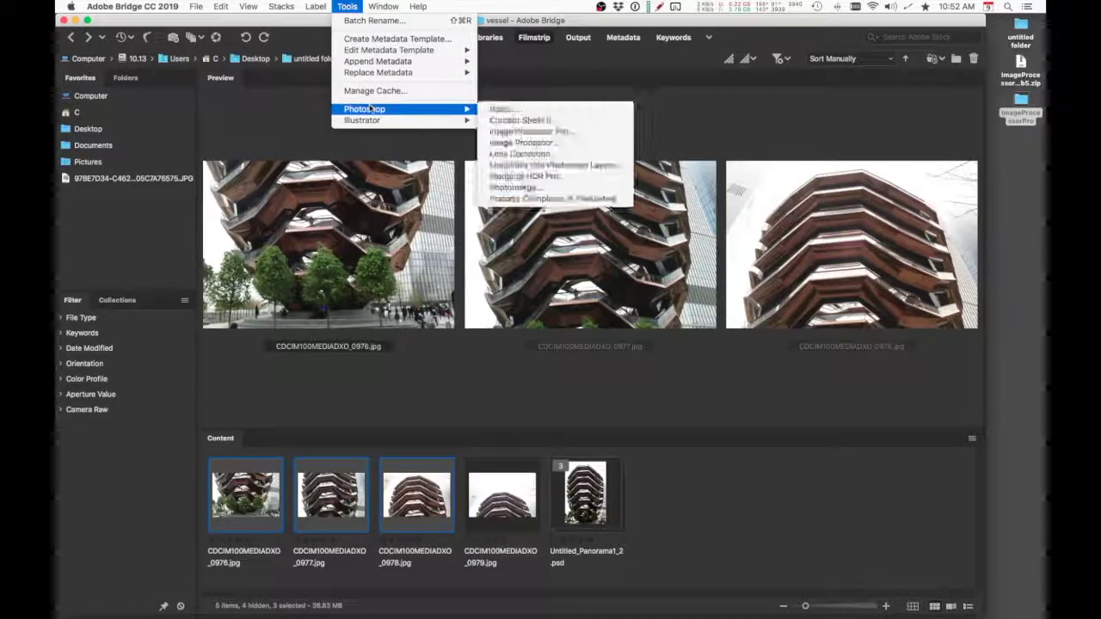
{"action": "left_click", "coordinate": [535, 132]}
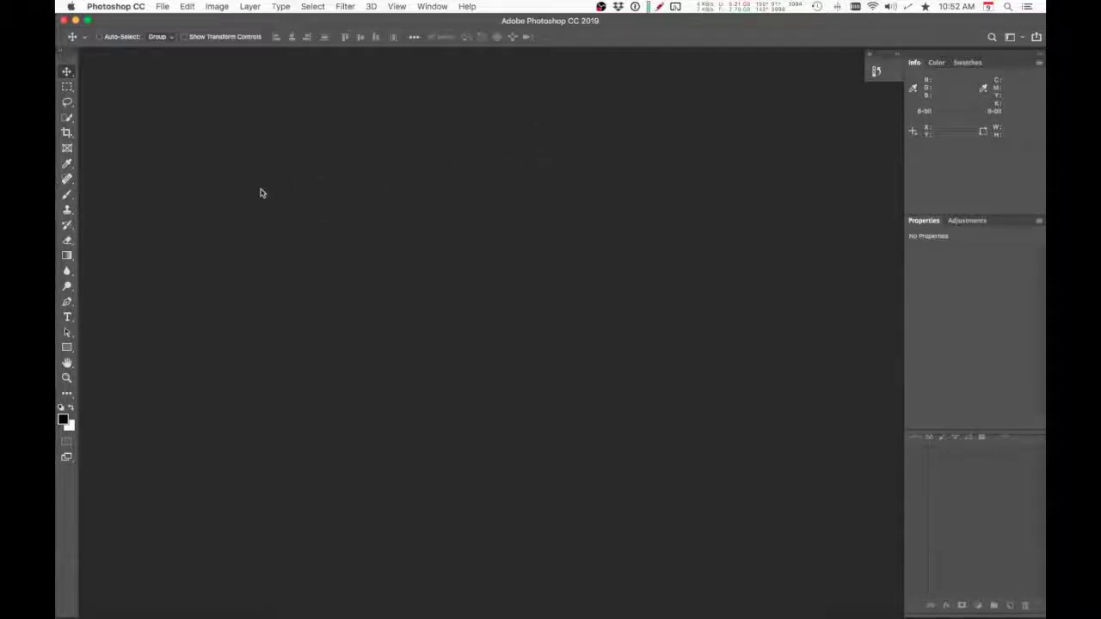
{"action": "left_click", "coordinate": [160, 7]}
Launch File > Automate > Image Processor Pro and run it to save Photoshop PDFs.
{"action": "mouse_move", "coordinate": [181, 266]}
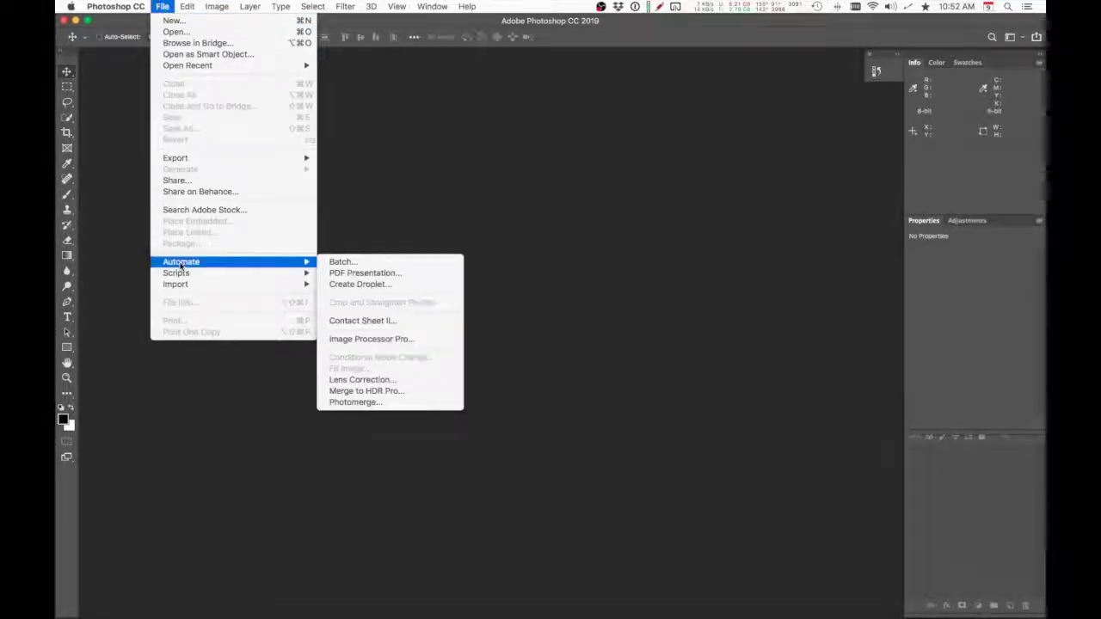
{"action": "left_click", "coordinate": [383, 341]}
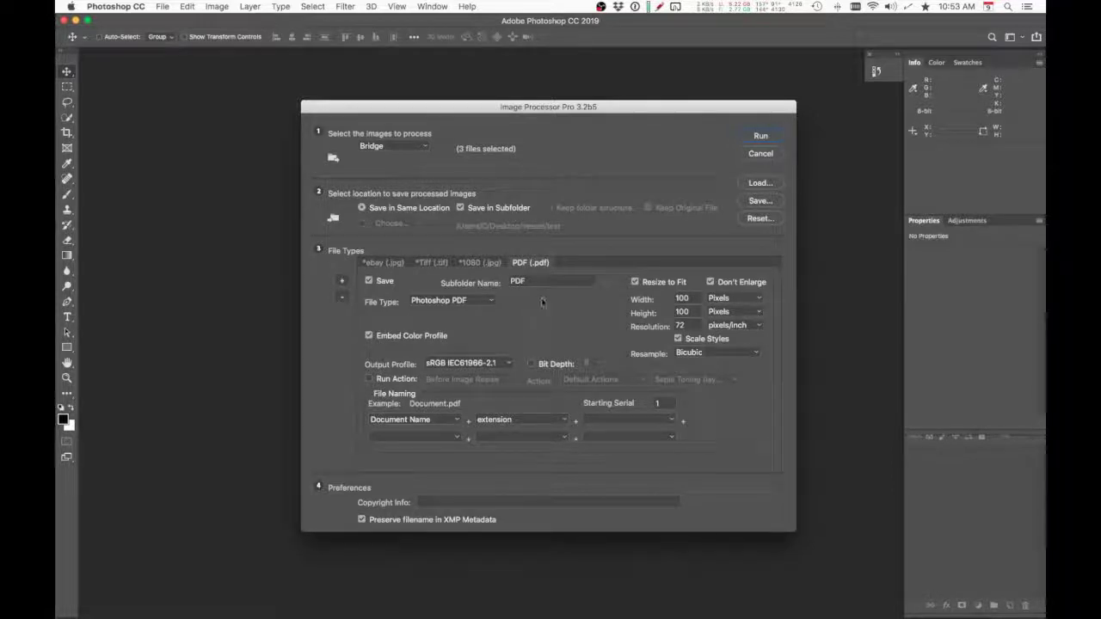
{"action": "left_click", "coordinate": [764, 135]}
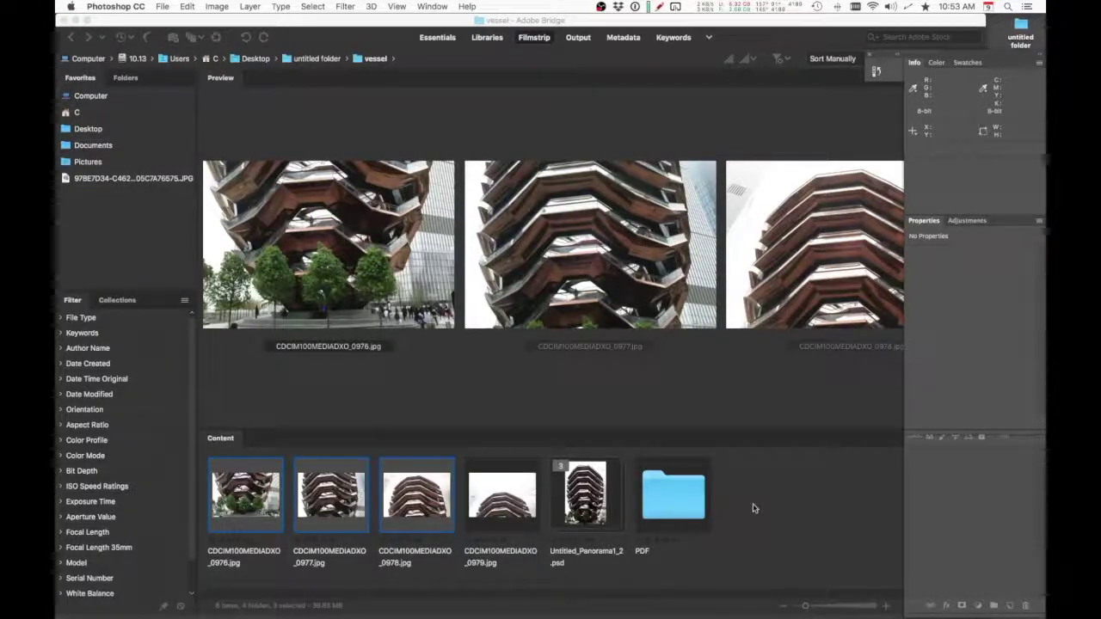
Return to Bridge and open the PDF subfolder holding the 0976, 0977 and 0978 PDFs.
{"action": "left_click", "coordinate": [753, 509]}
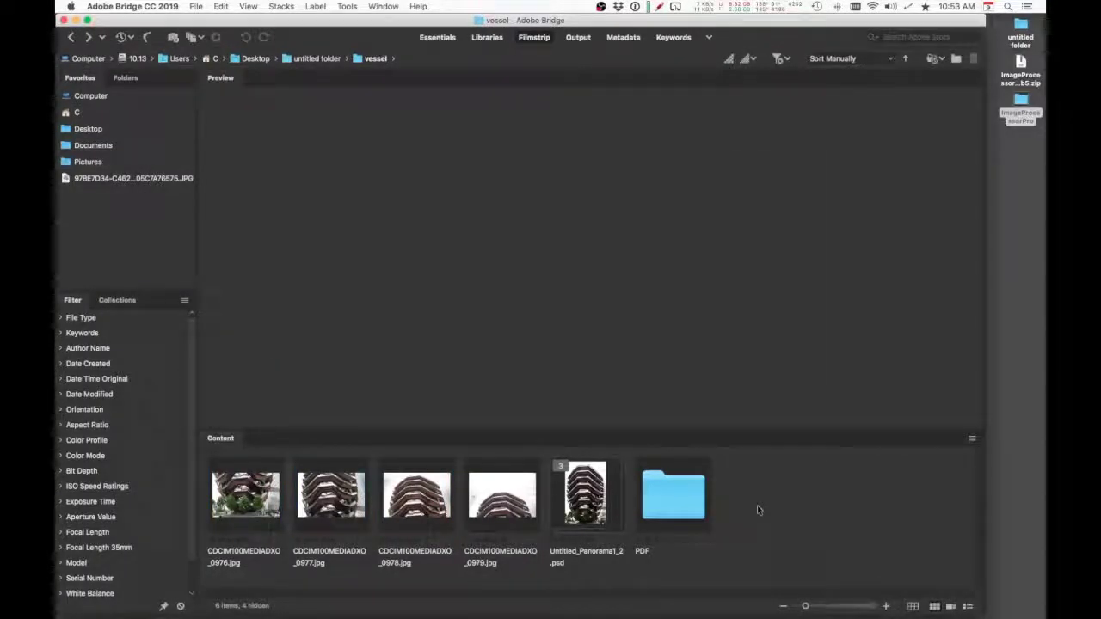
{"action": "double_click", "coordinate": [688, 512]}
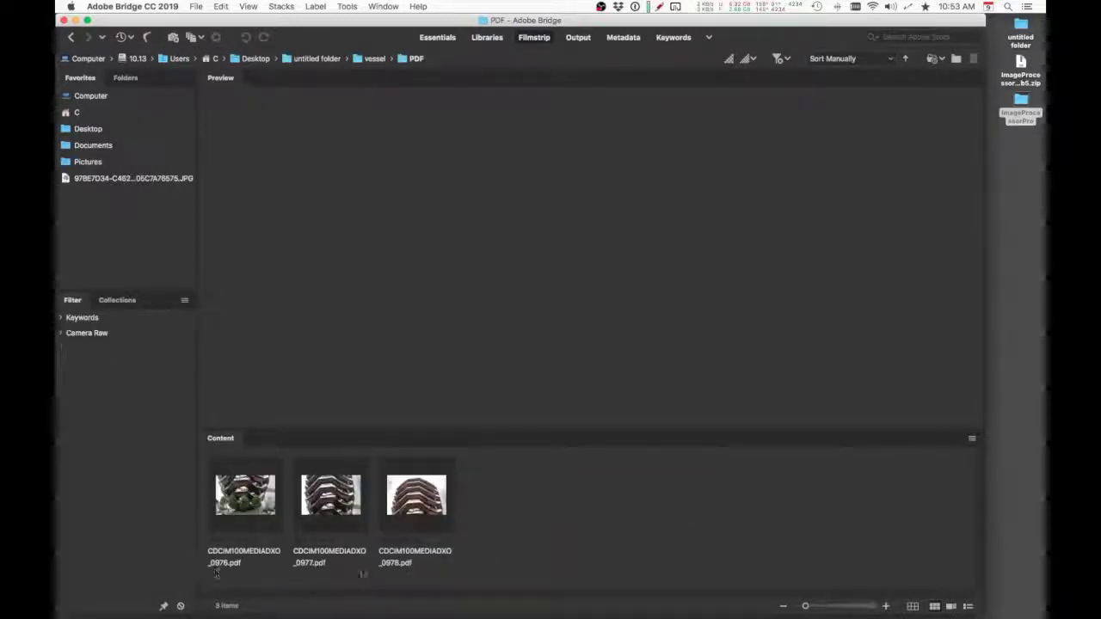